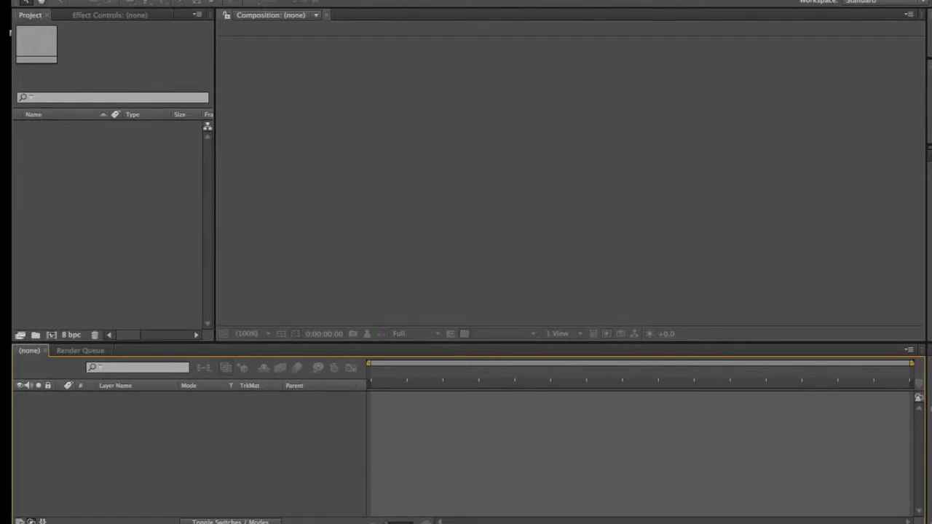
Import MVI_1641.MOV and MVI_1642.MOV as multiple files, then select MVI_1642.MOV in the project
left_click(109, 0)
key("Escape")
left_click(110, 1)
mouse_move(133, 111)
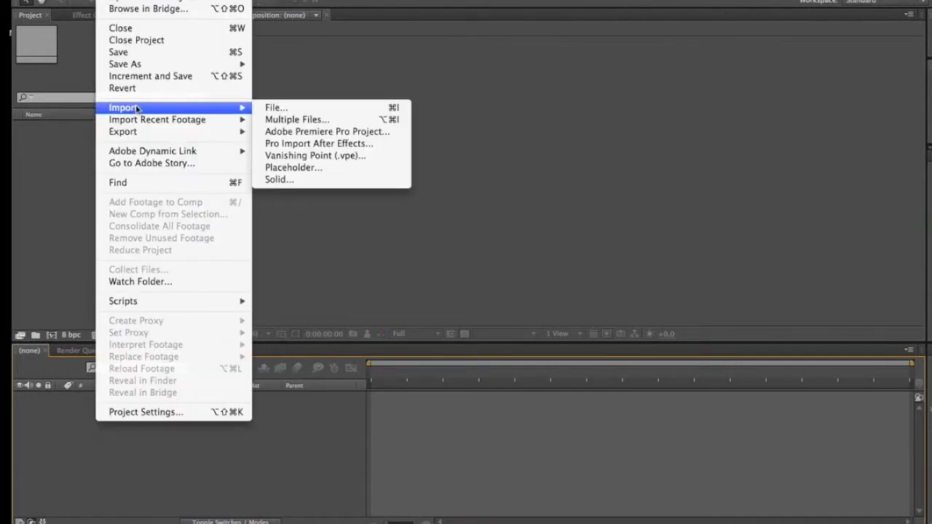
left_click(313, 120)
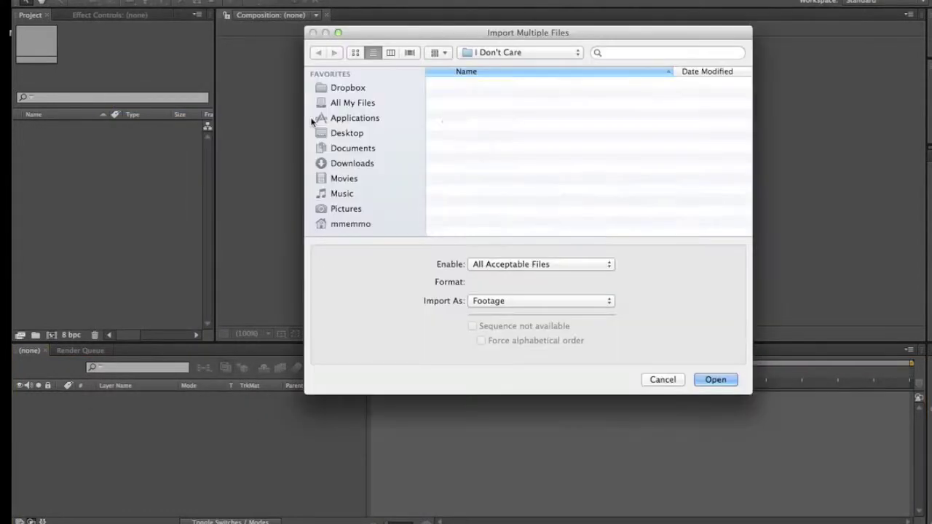
scroll(483, 228, "down", 10)
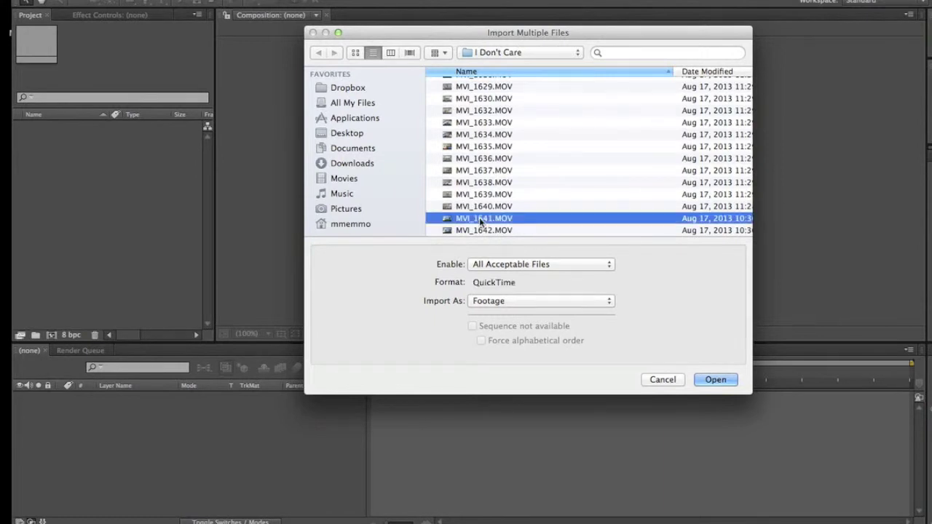
left_click(483, 220)
left_click(475, 232, "shift")
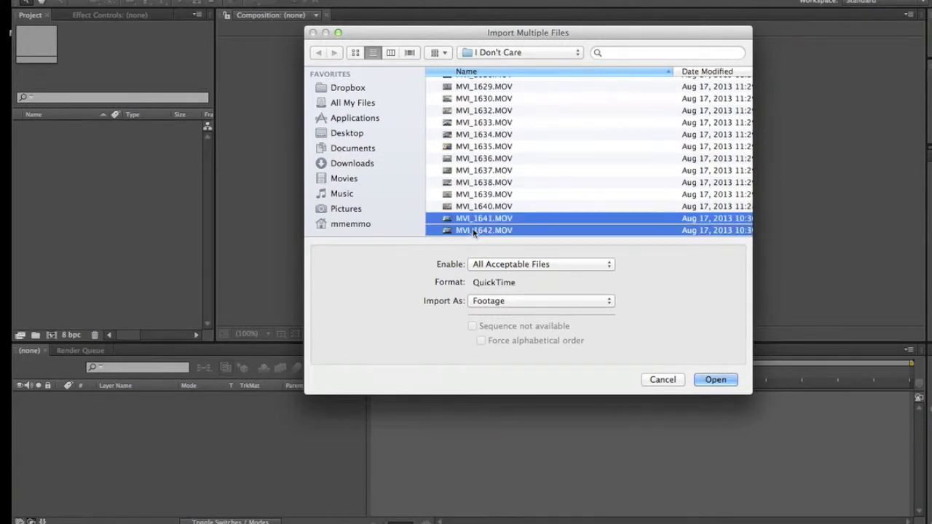
left_click(712, 380)
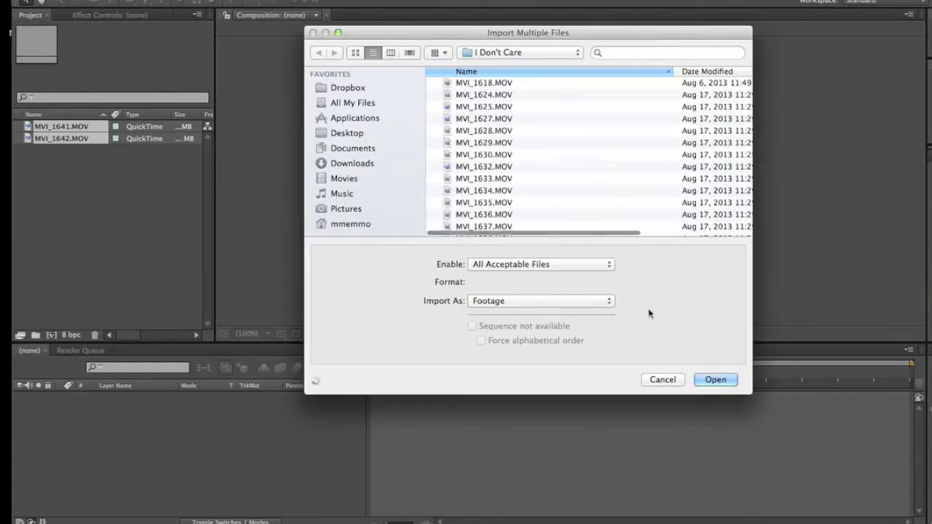
left_click(666, 380)
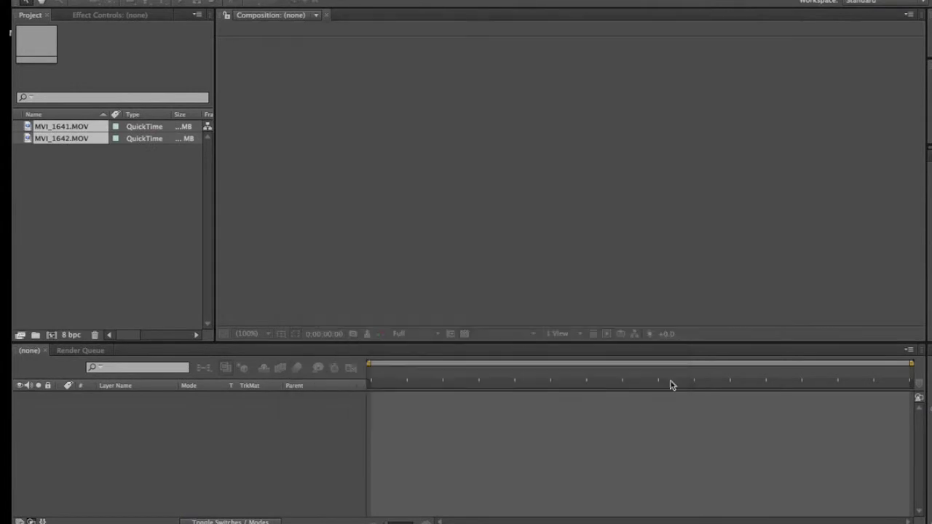
left_click(88, 193)
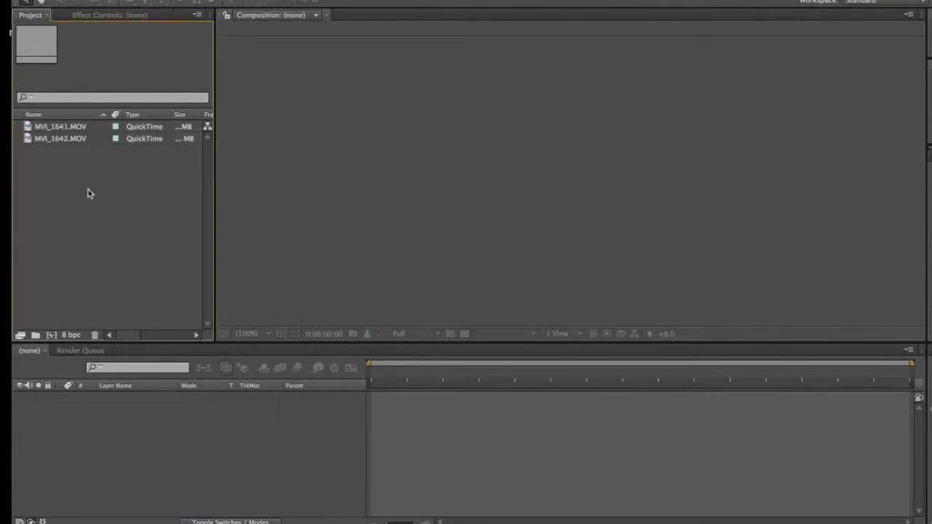
left_click(27, 140)
Make a composition from MVI_1642.MOV and rename it 'Masking Effect'
left_click_drag(27, 139, 88, 425)
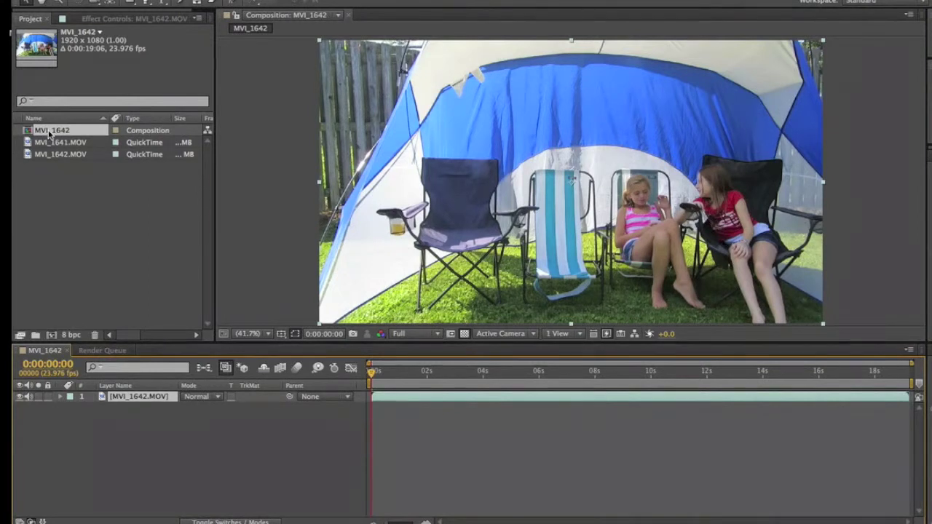
right_click(50, 132)
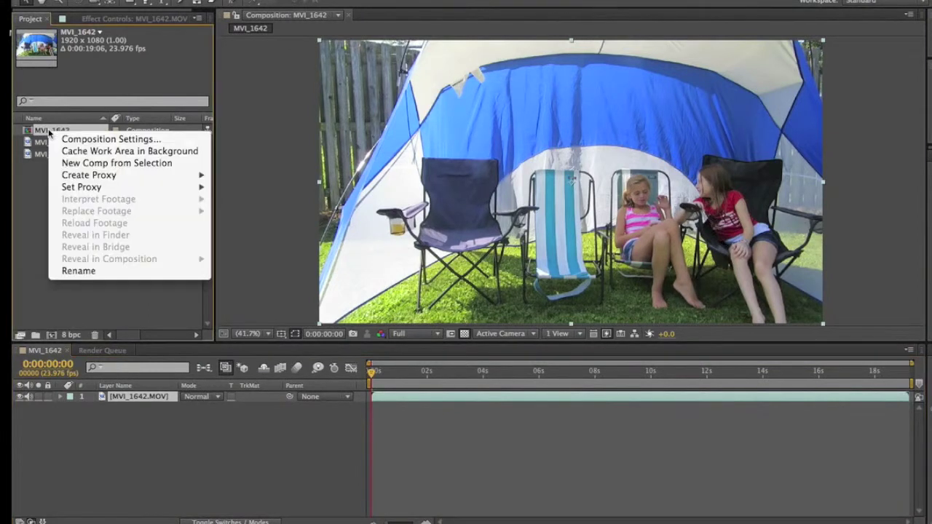
left_click(78, 271)
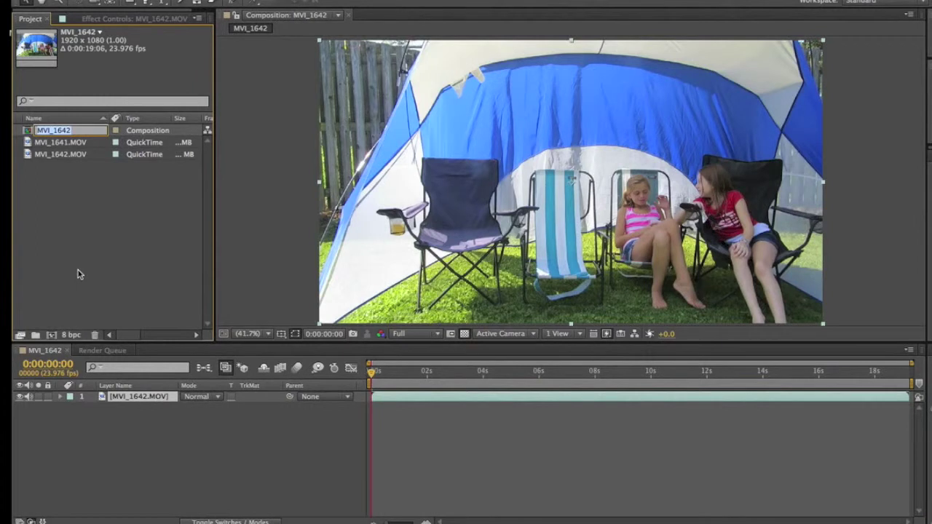
type("Masking Effect")
key("Return")
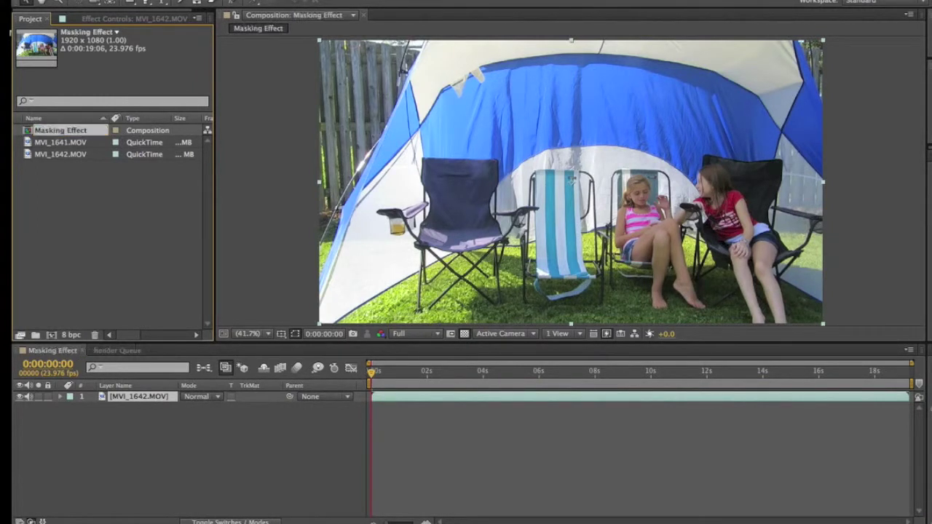
left_click(137, 398)
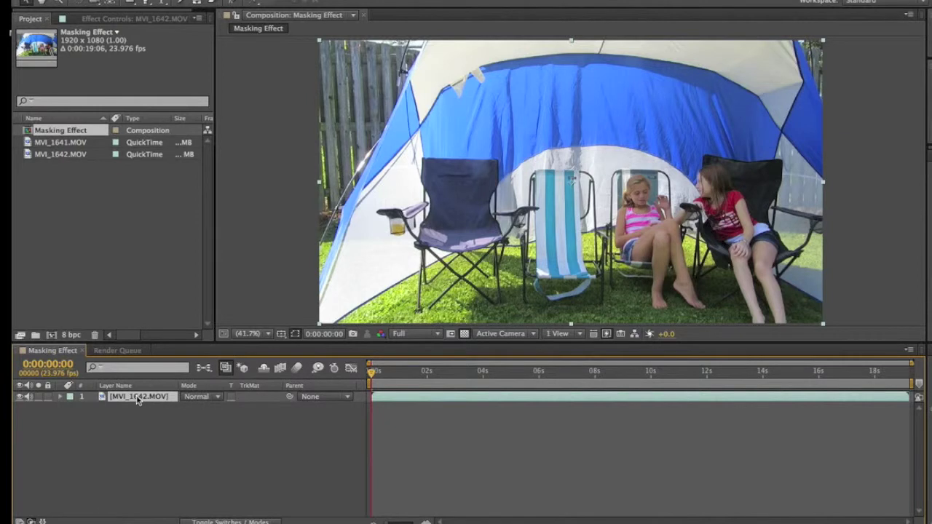
Rename the MVI_1642.MOV layer to 'right'
right_click(136, 398)
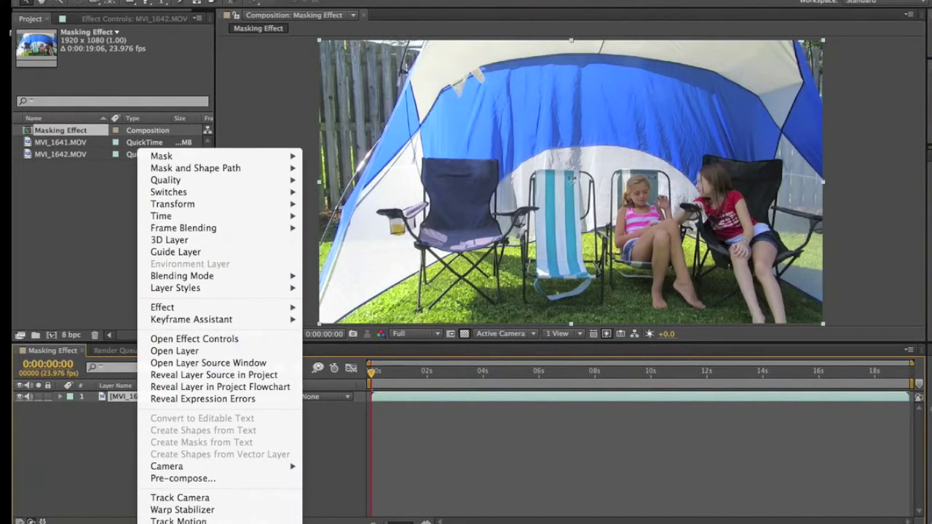
key("Escape")
key("Return")
type("right")
key("Return")
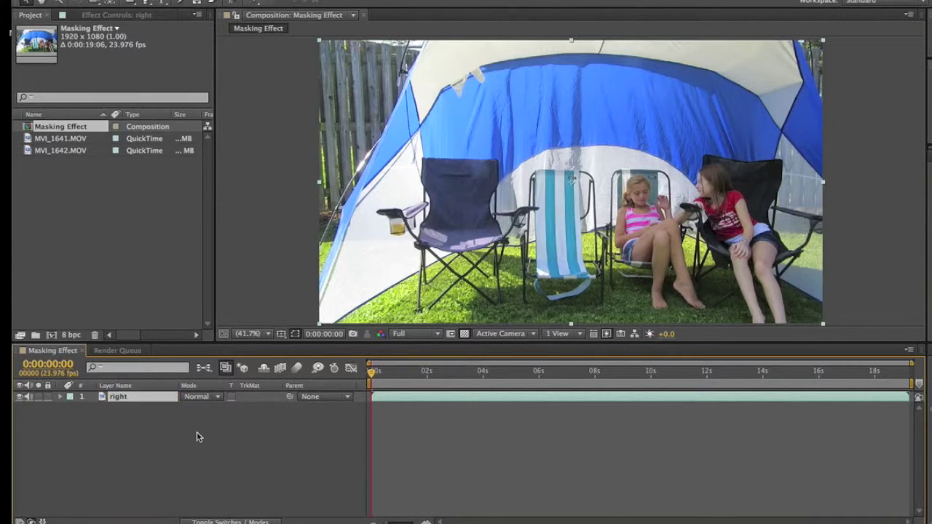
Add MVI_1641.MOV to the composition as a second layer below 'right'
left_click(54, 151)
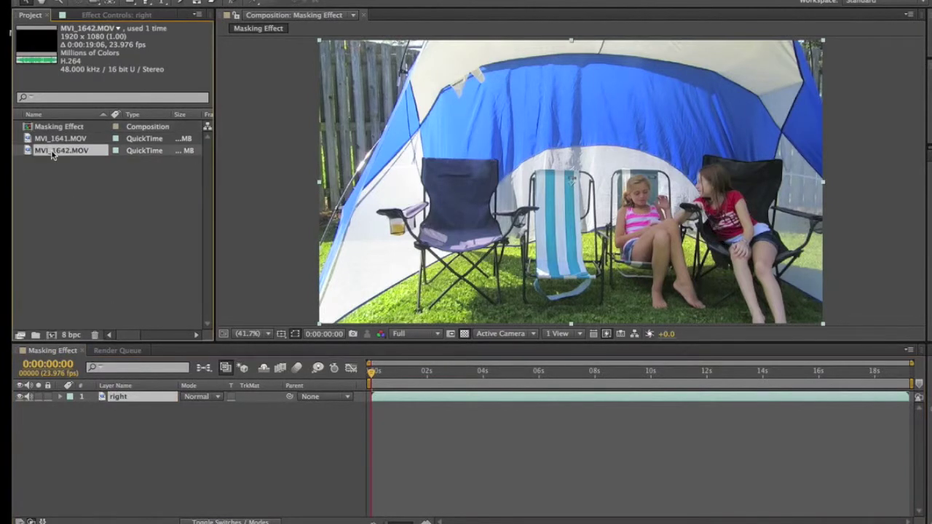
left_click(53, 139)
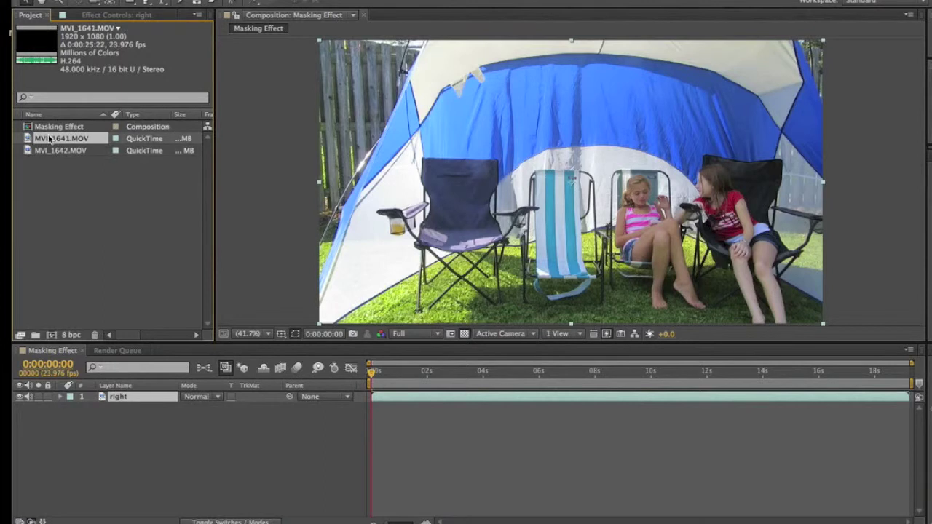
left_click_drag(28, 140, 94, 439)
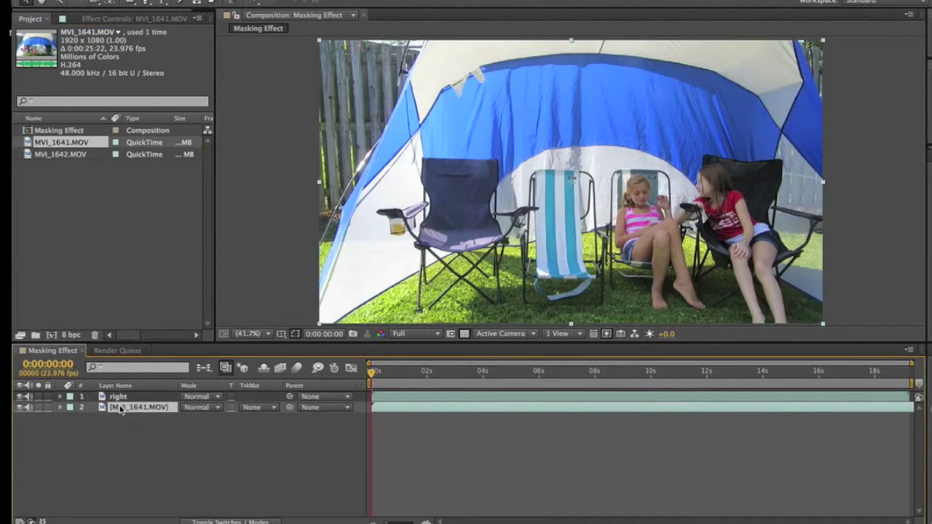
Rename the MVI_1641.MOV layer to 'left' and close its single-layer viewer
left_click(114, 397)
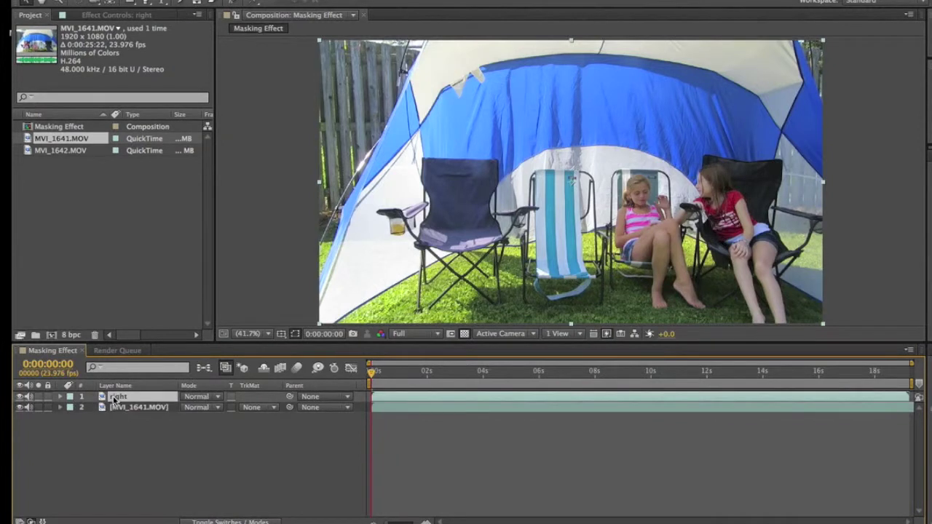
double_click(124, 408)
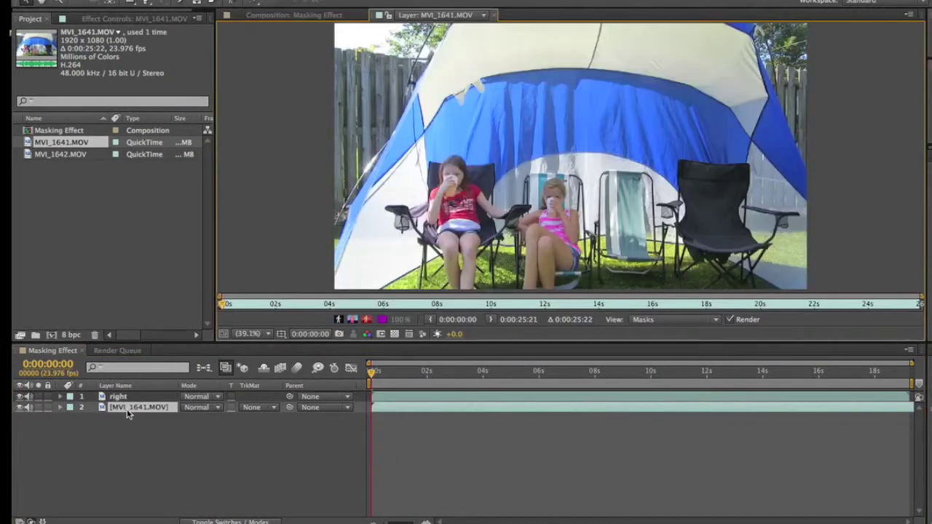
right_click(127, 412)
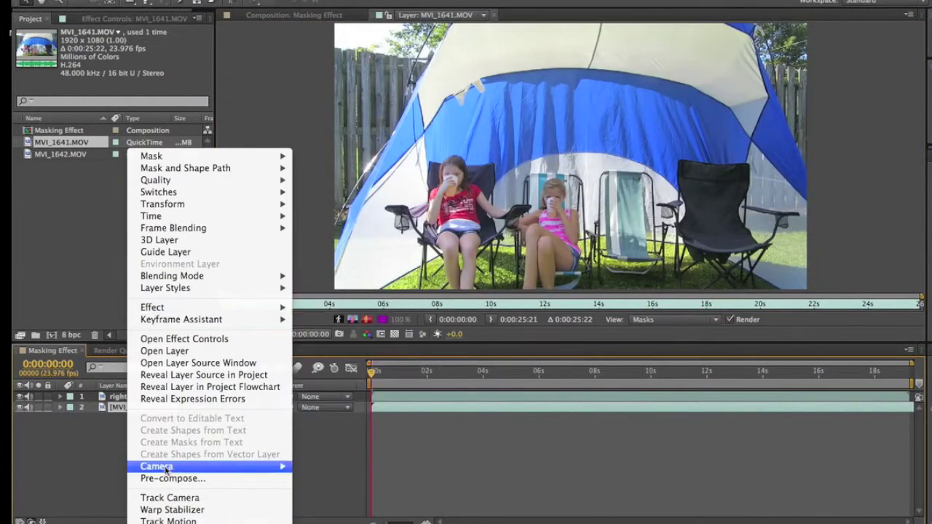
key("Escape")
key("Return")
type("left")
key("Return")
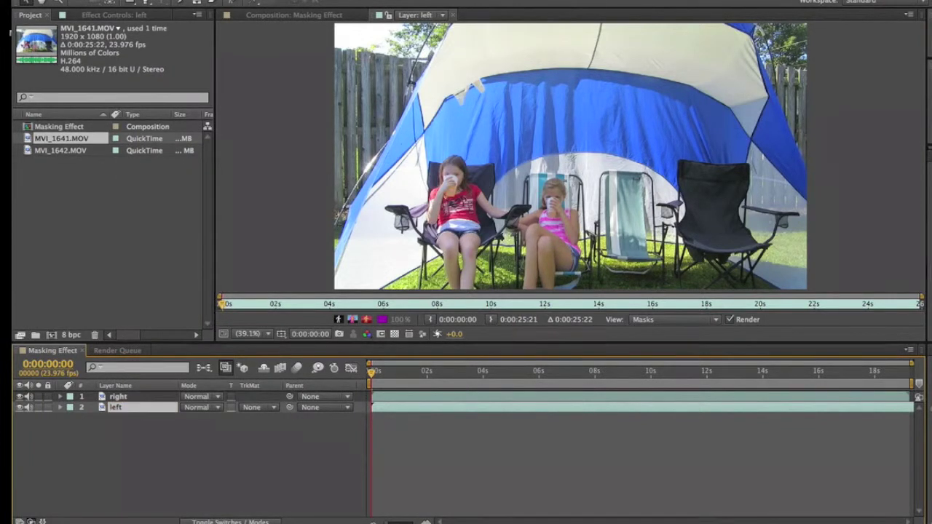
left_click(450, 16)
left_click(450, 16)
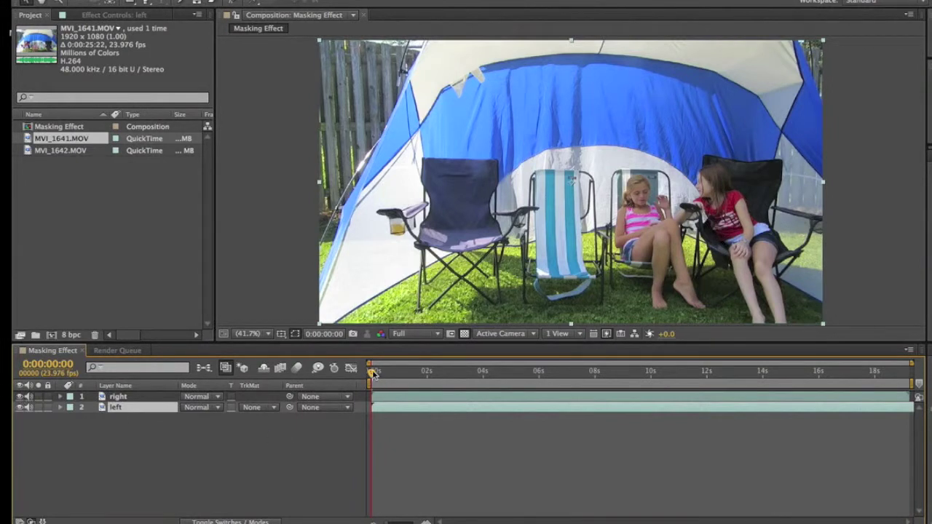
Move the 'right' layer to start around the 16-second mark and park the playhead there
key("Page_Down")
left_click_drag(396, 374, 519, 397)
left_click(393, 398)
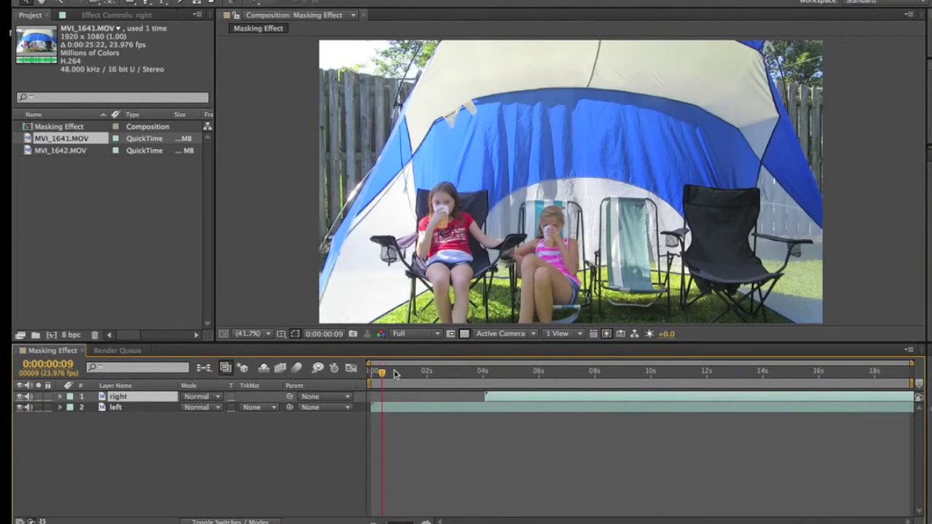
key("Page_Down")
left_click_drag(386, 374, 435, 373)
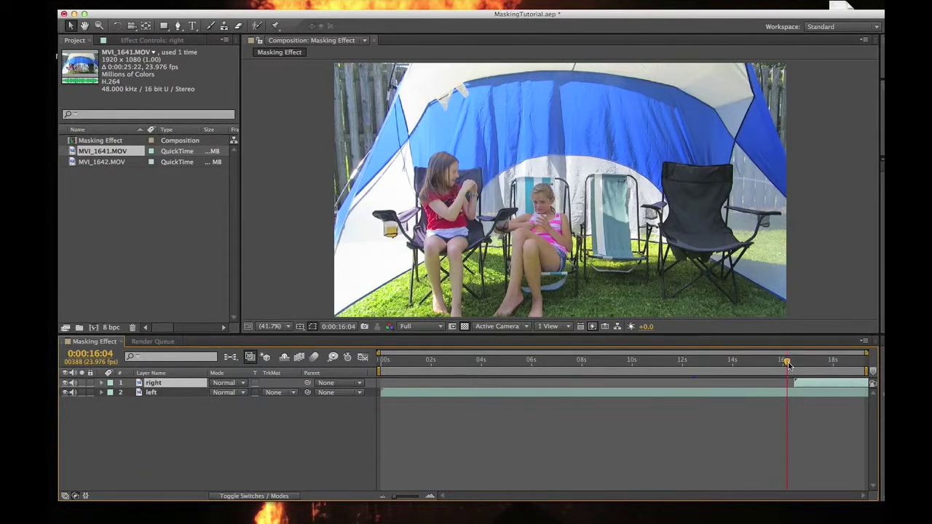
mouse_move(787, 364)
left_mouse_down()
mouse_move(810, 364)
mouse_move(794, 364)
left_mouse_up()
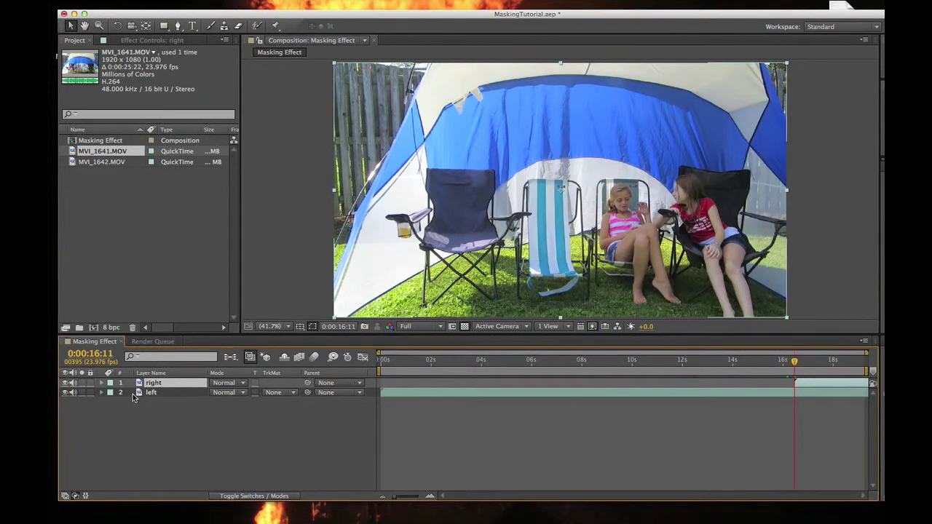
With the Pen tool on 'right', trace the mask's left edge up beside the middle chair
left_click(101, 383)
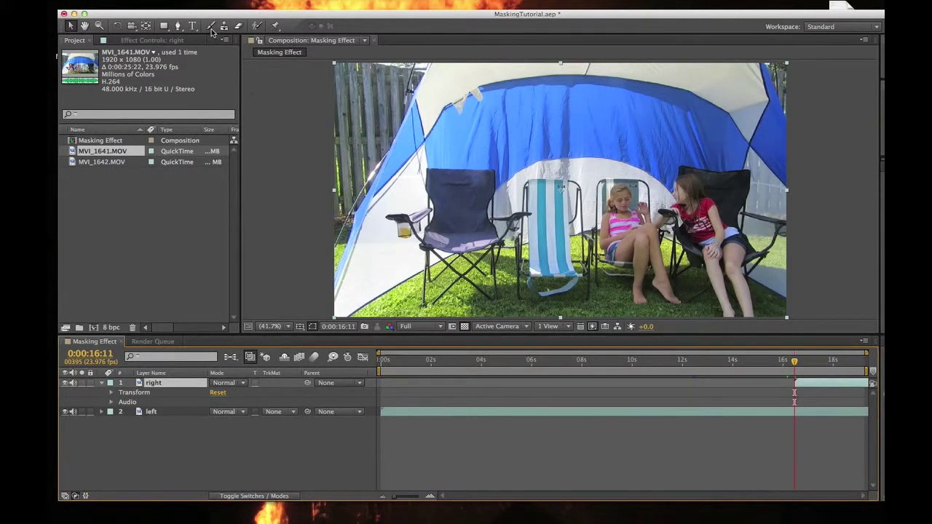
left_click(177, 27)
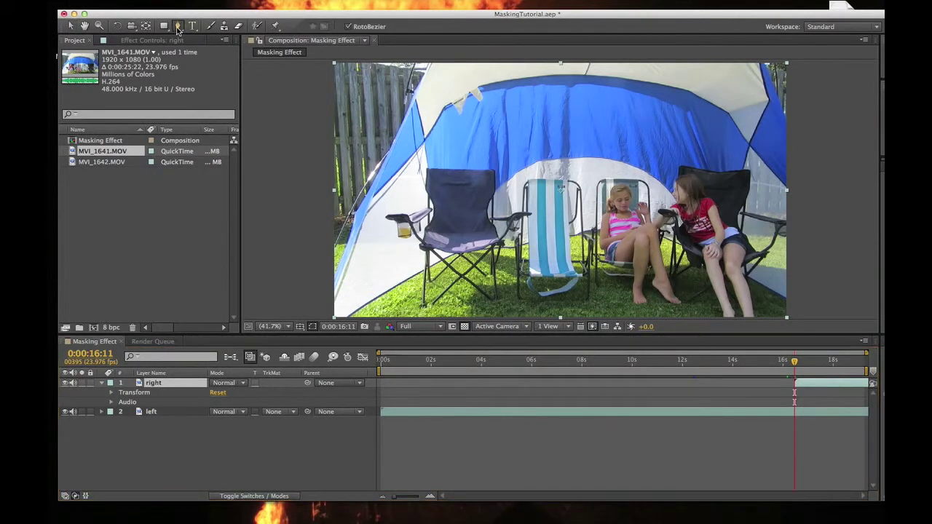
left_click(596, 282)
left_click(596, 210)
left_click(599, 166)
left_click(598, 110)
left_click(619, 76)
Continue the mask along the top, down the frame's right side and across the bottom
left_click(677, 64)
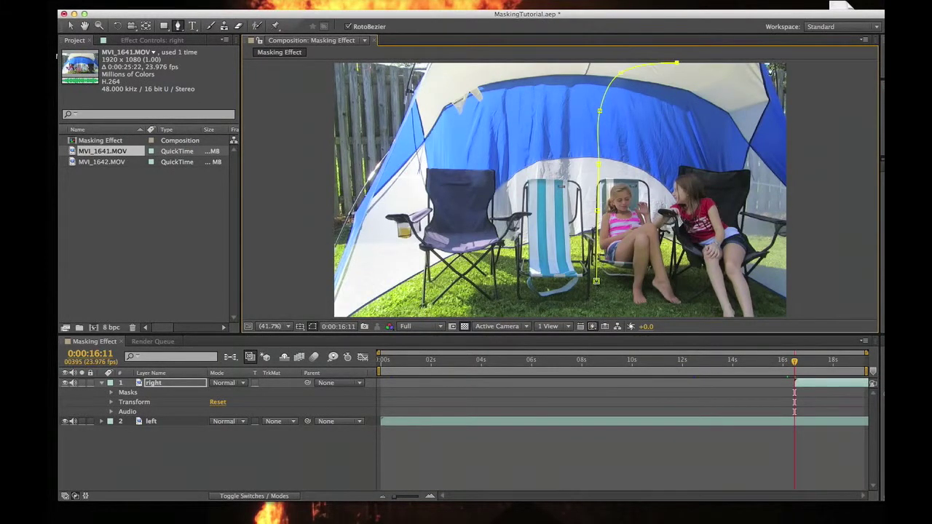
left_click(785, 64)
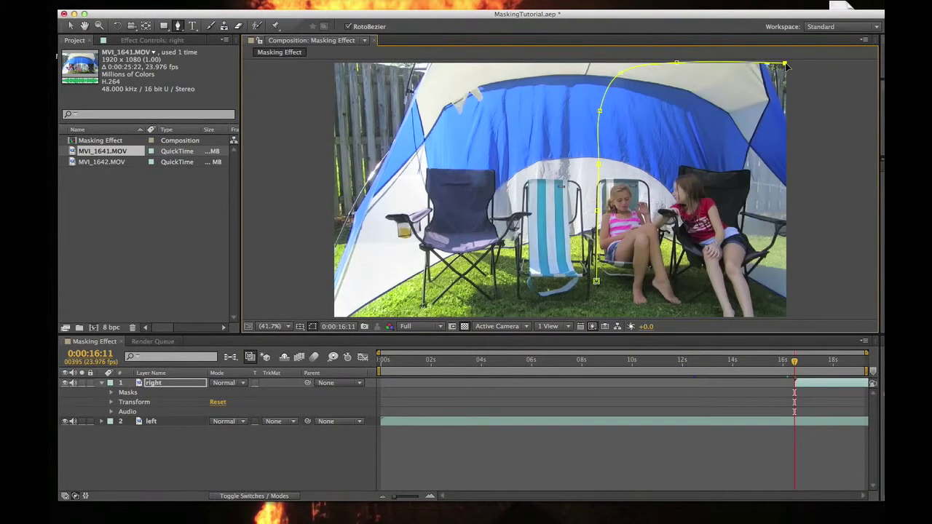
left_click(785, 316)
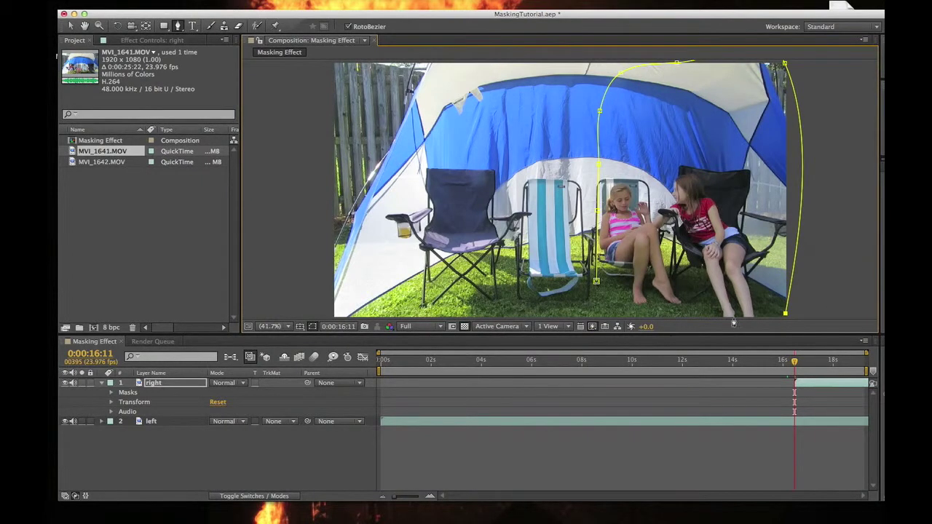
left_click(711, 316)
left_click(652, 316)
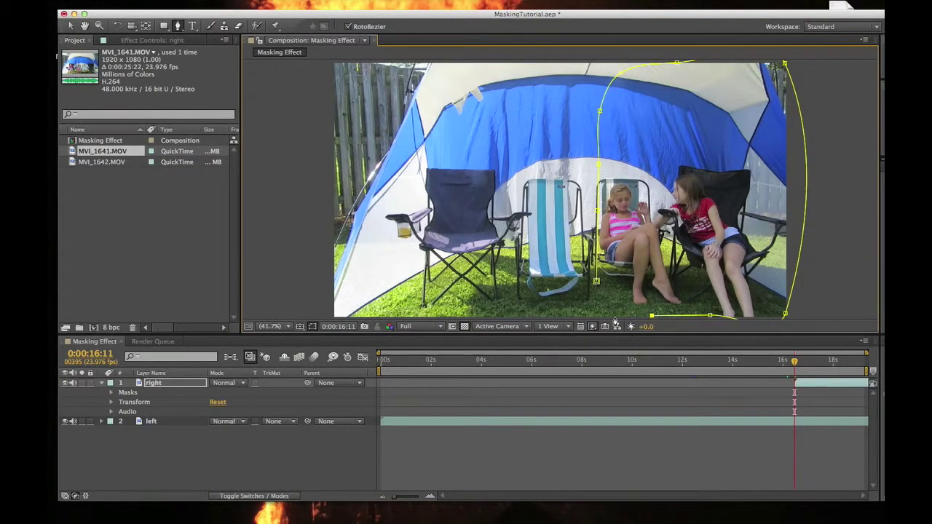
left_click(596, 316)
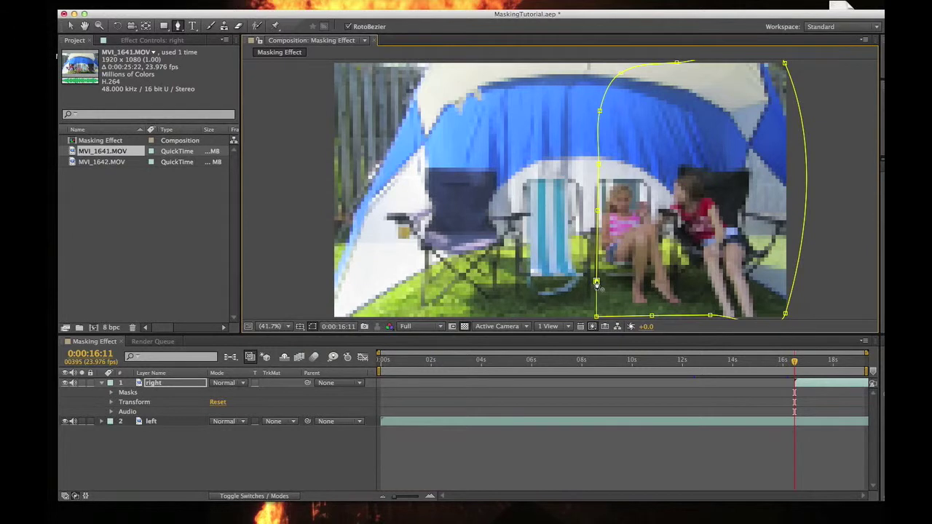
Close the mask at its first point and nudge its left-edge vertices slightly left
left_click(597, 281)
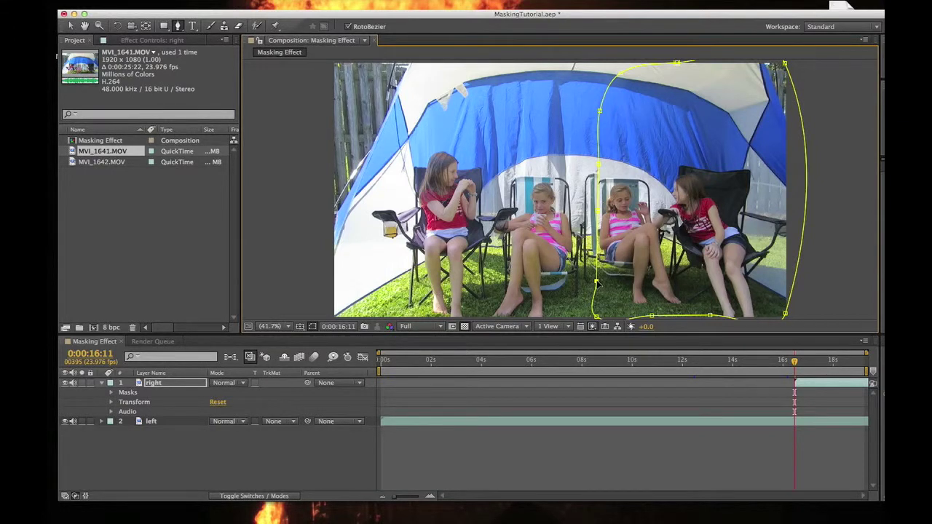
left_click_drag(597, 283, 590, 280)
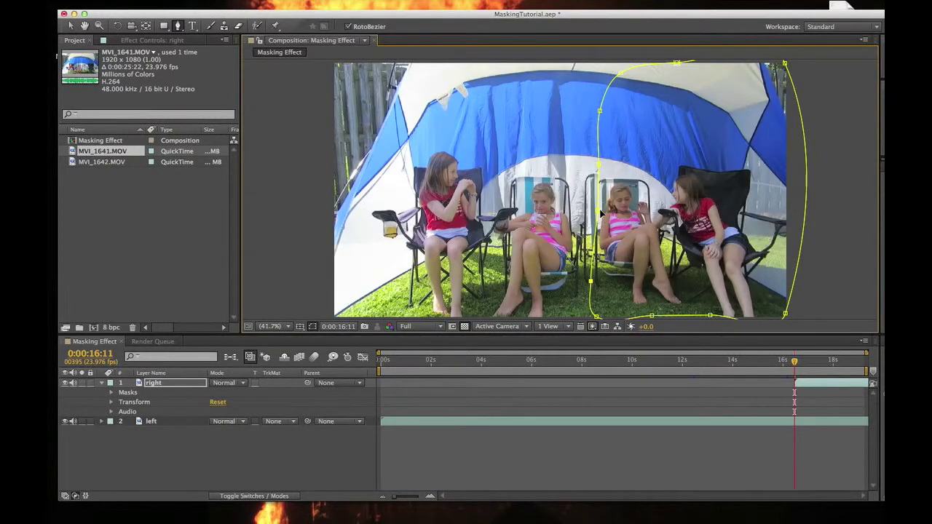
left_click_drag(599, 212, 586, 206)
left_click_drag(597, 166, 581, 167)
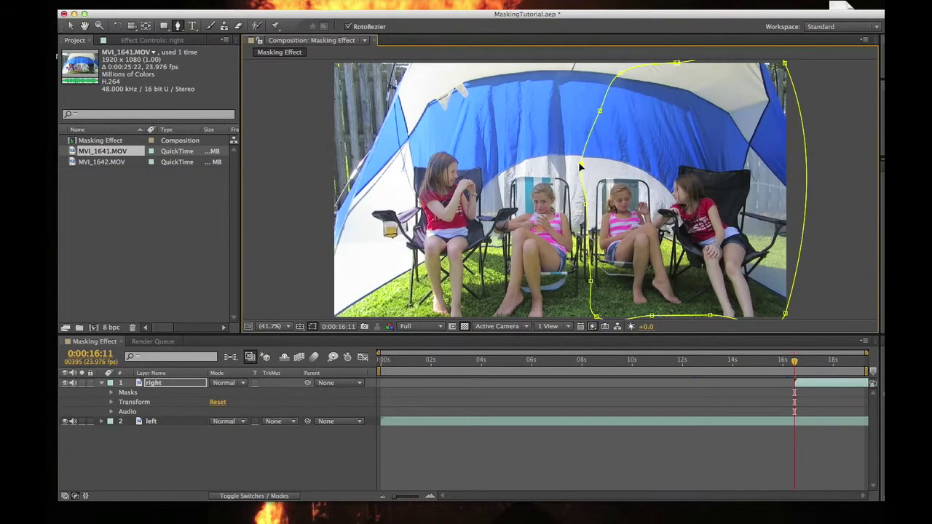
left_click_drag(586, 208, 582, 207)
left_click_drag(590, 282, 586, 285)
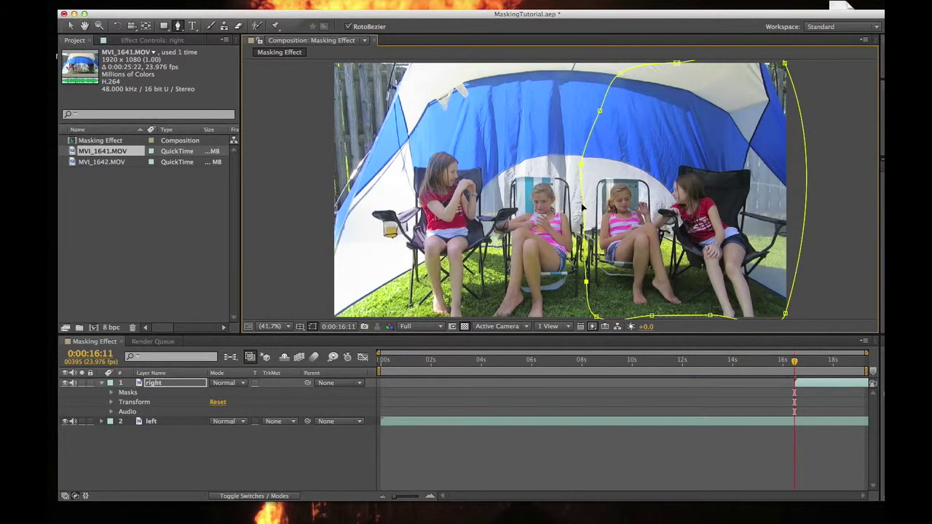
left_click_drag(582, 220, 580, 226)
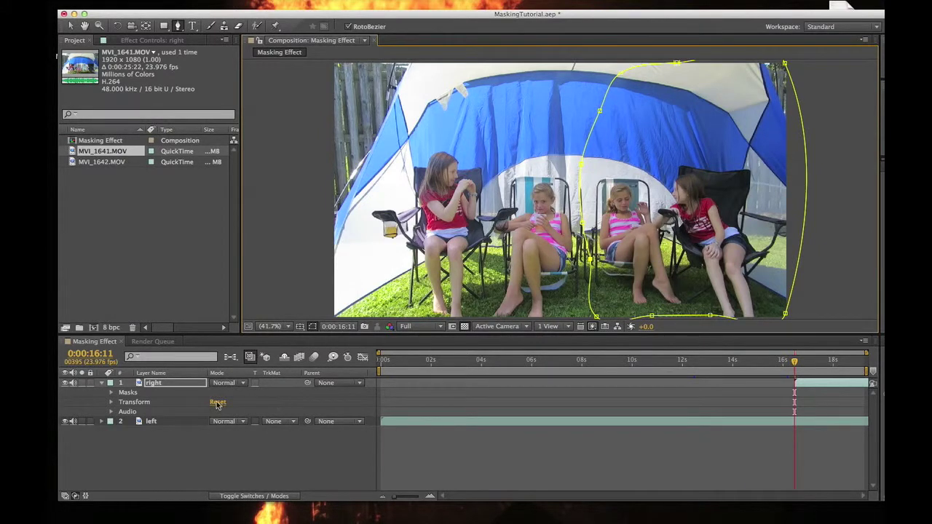
Set Mask 1's feather to 52 pixels and jump to 0:00:17:20 to check the blend
left_click(111, 393)
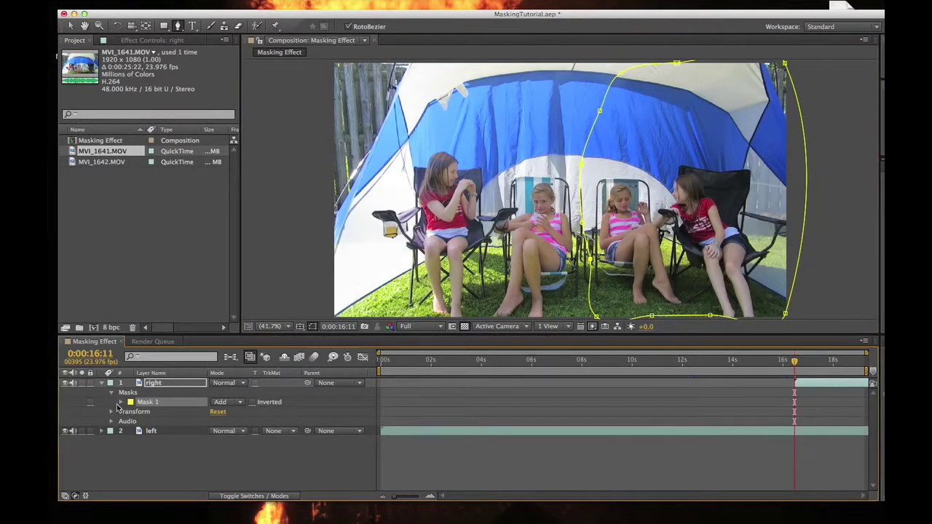
left_click(121, 402)
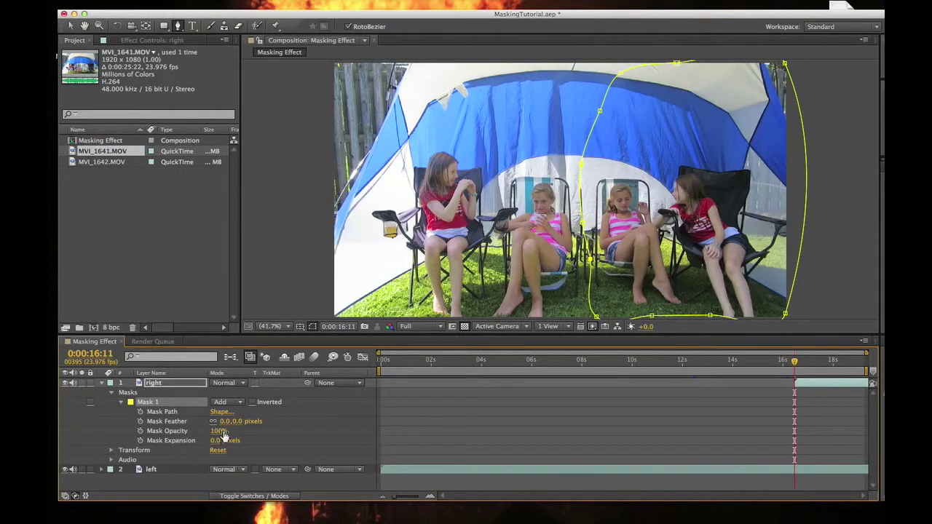
left_click_drag(230, 421, 264, 422)
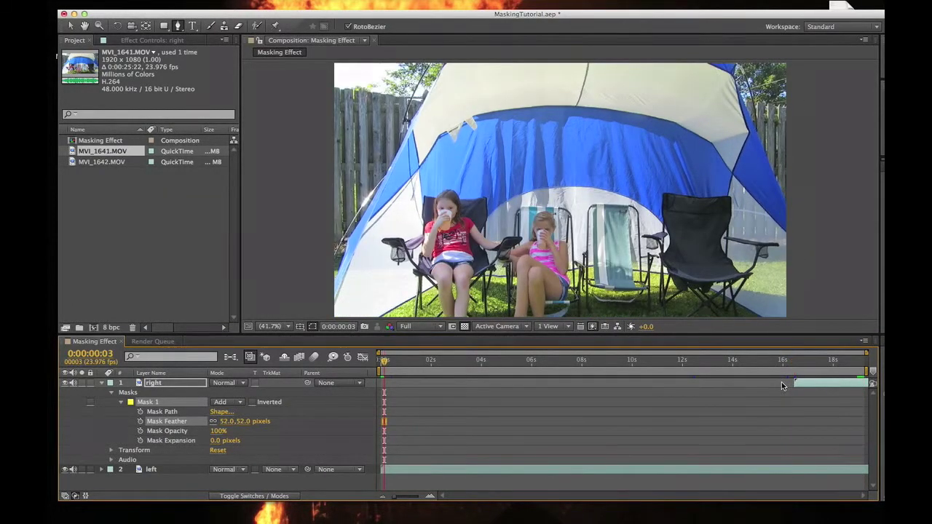
left_click(830, 370)
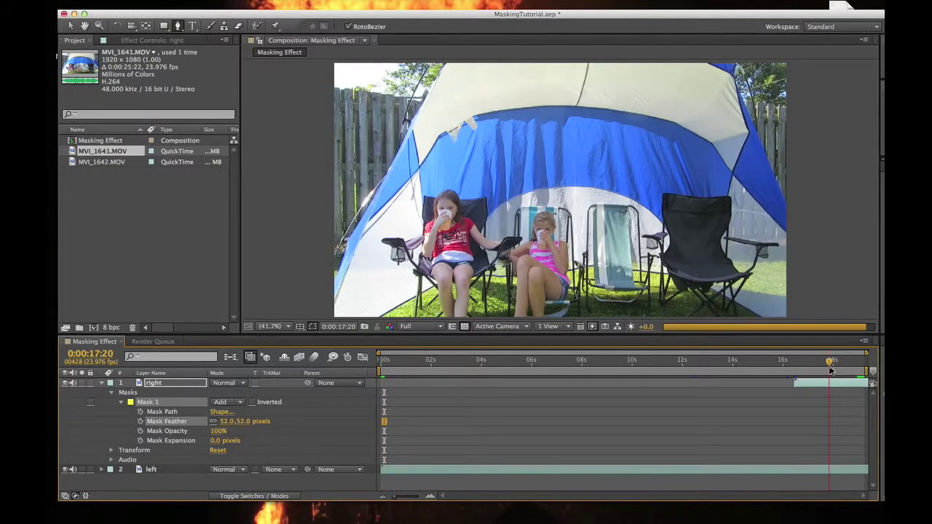